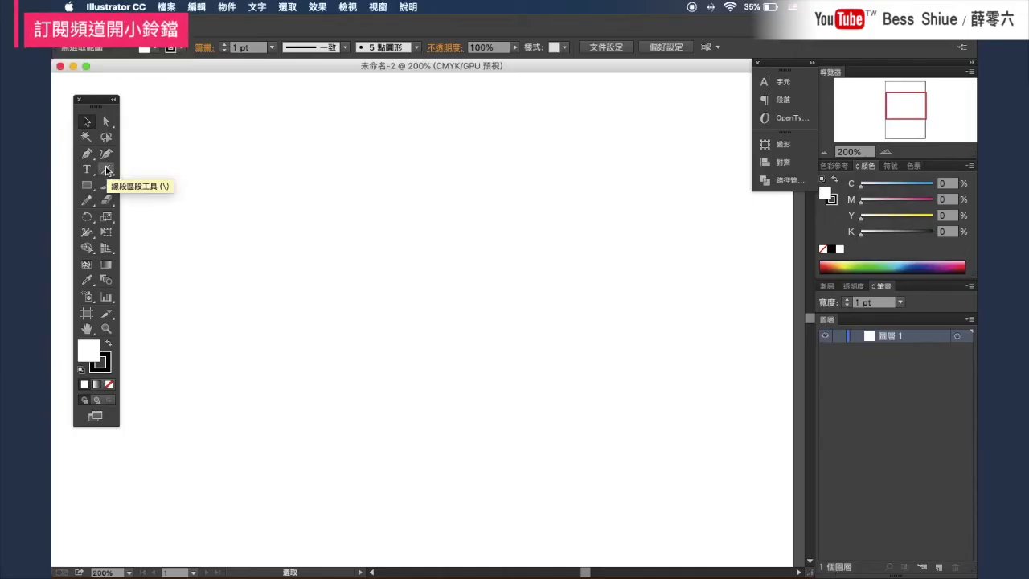
Step: Draw a straight horizontal 1 pt black line across the upper artboard, then deselect it
left_click(107, 170)
left_click_drag(220, 209, 678, 222)
left_click(86, 121)
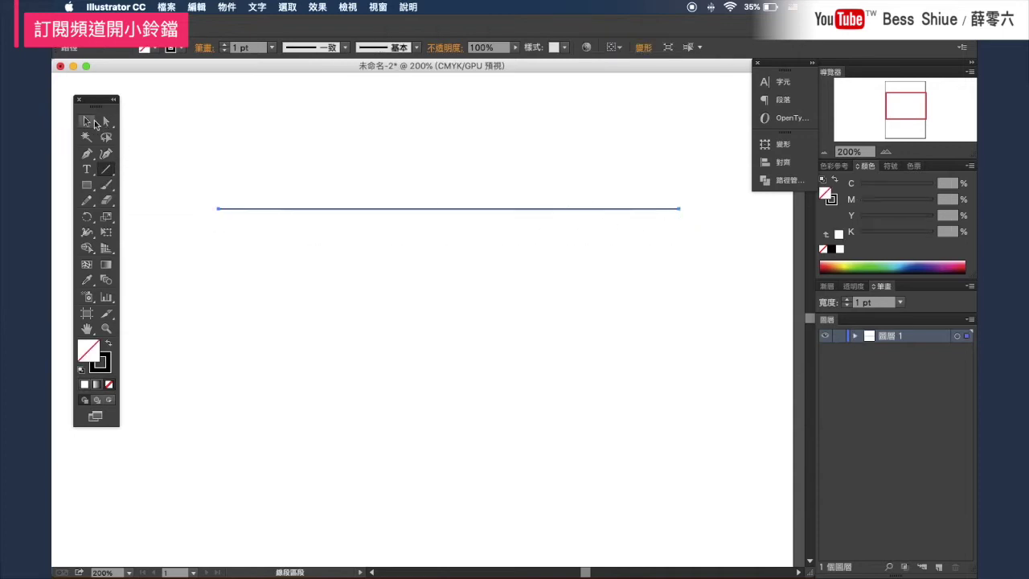
left_click(484, 182)
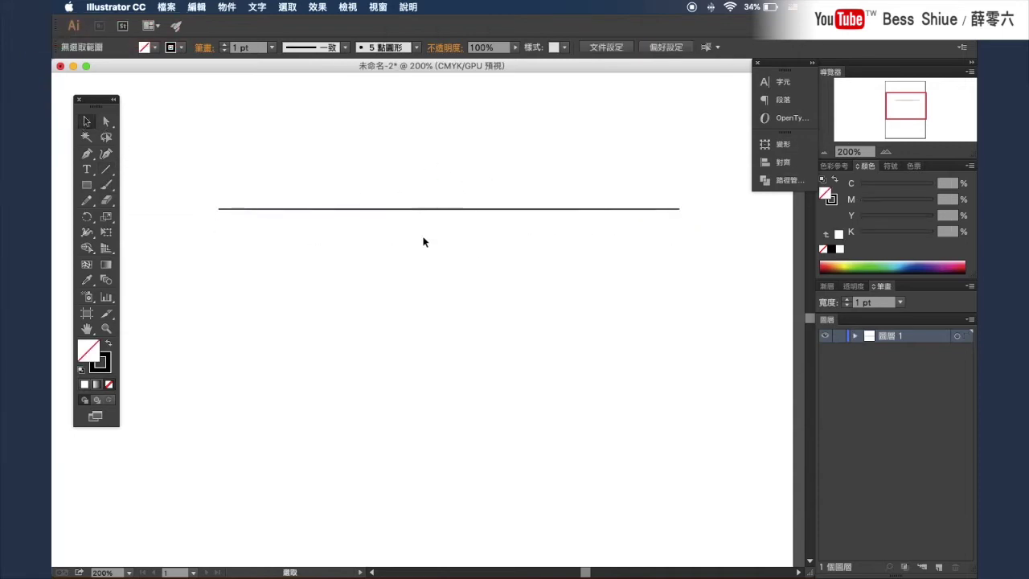
Step: Zoom the canvas to 300% and back, then float the Stroke panel over the canvas
left_click(885, 151)
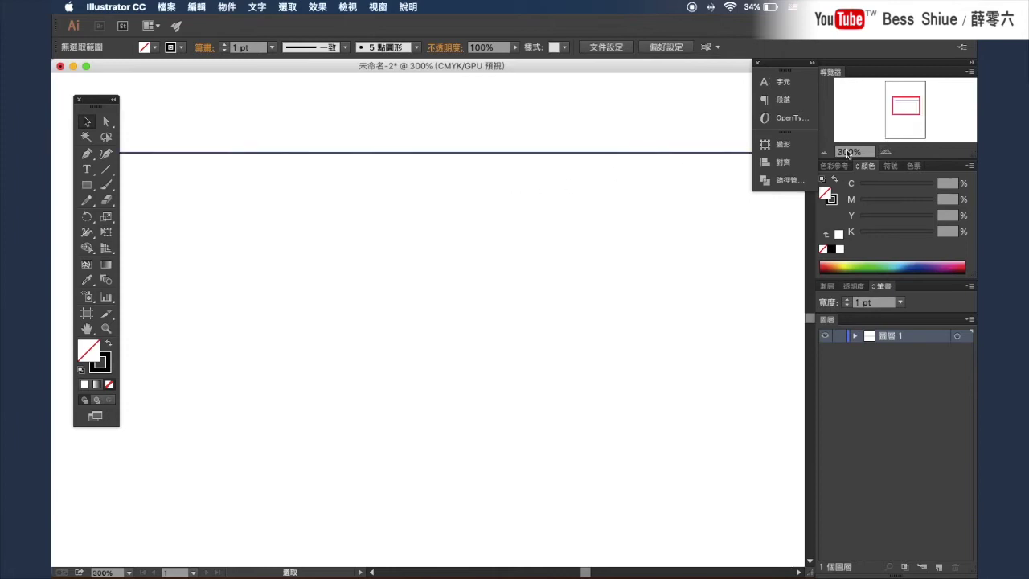
left_click(822, 151)
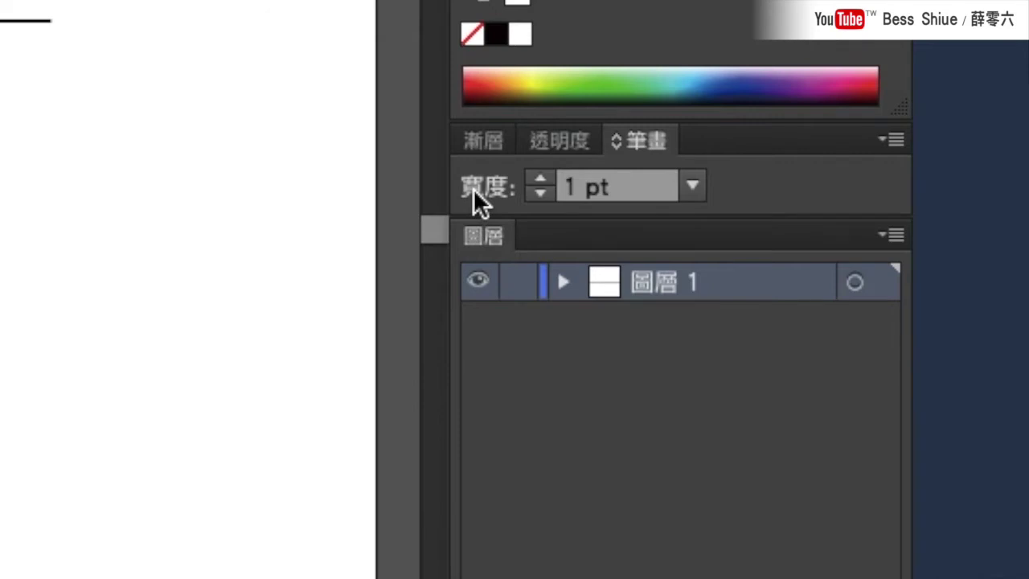
left_click_drag(472, 188, 624, 202)
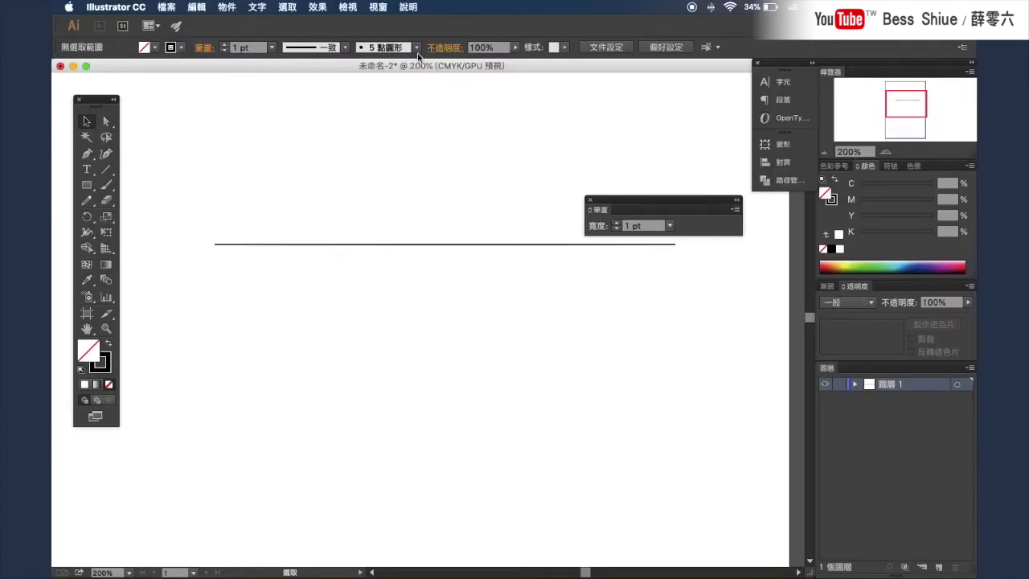
Step: Show the Stroke panel's full options (cap, corner, dashed line, arrowheads, profile) and nudge it right
left_click(381, 8)
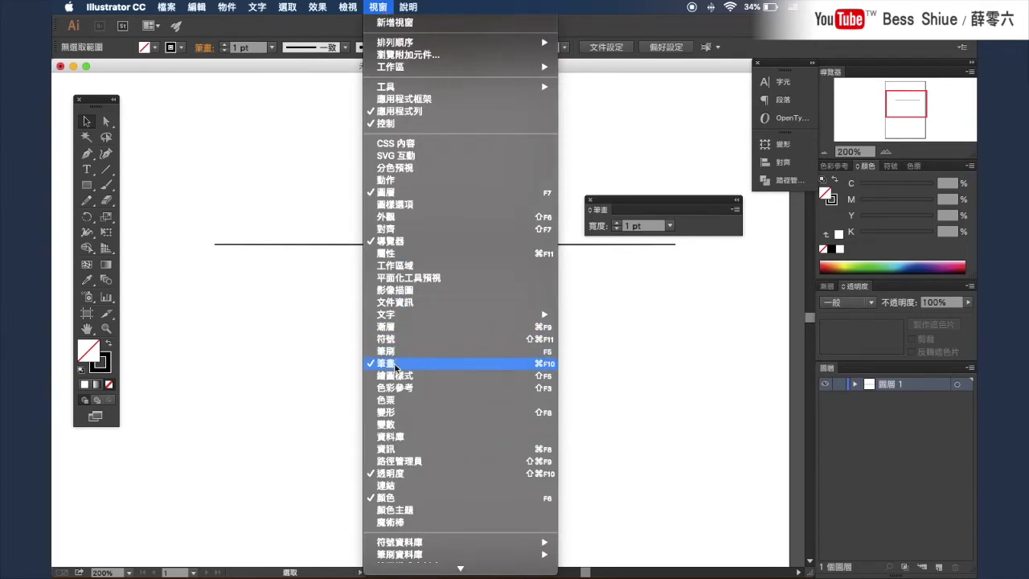
left_click(624, 208)
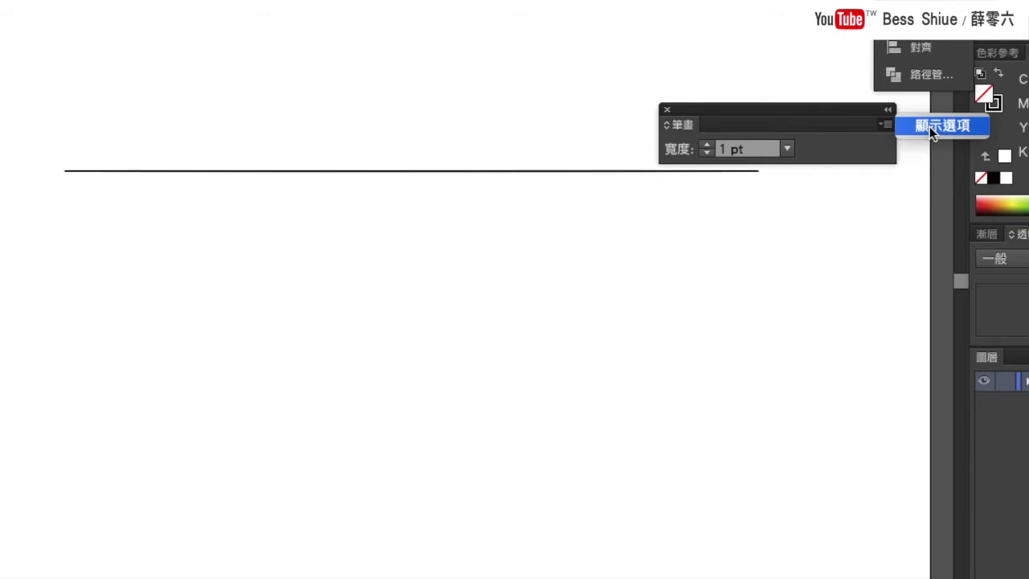
left_click(930, 127)
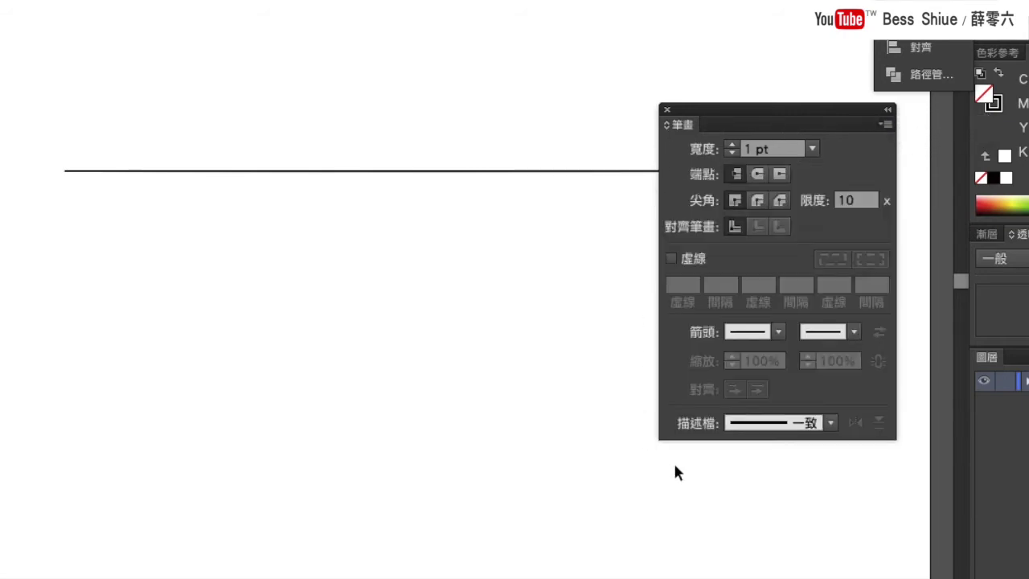
left_click_drag(816, 110, 835, 111)
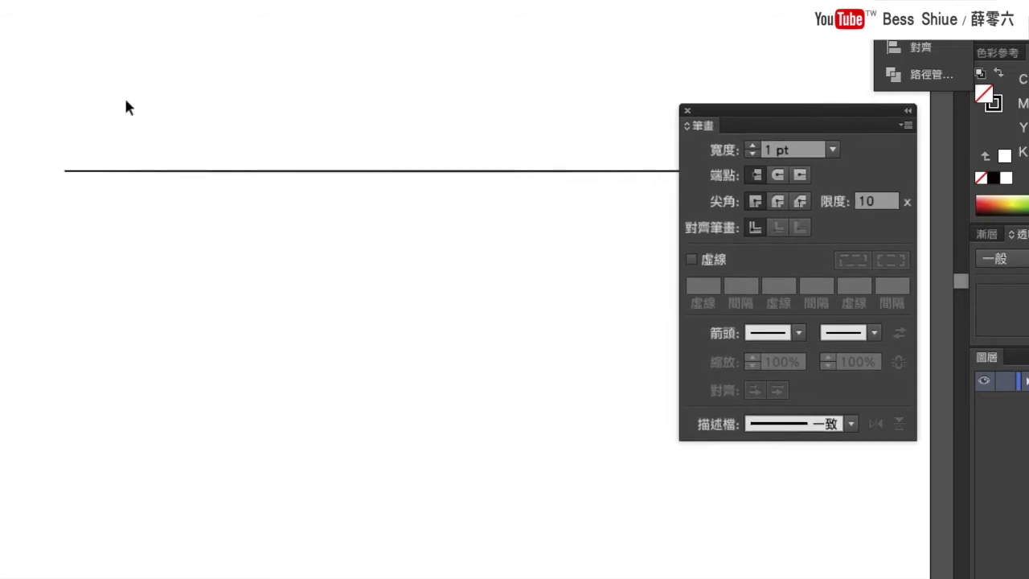
Step: Select the line and set its stroke weight to 2 pt
left_click_drag(126, 102, 187, 203)
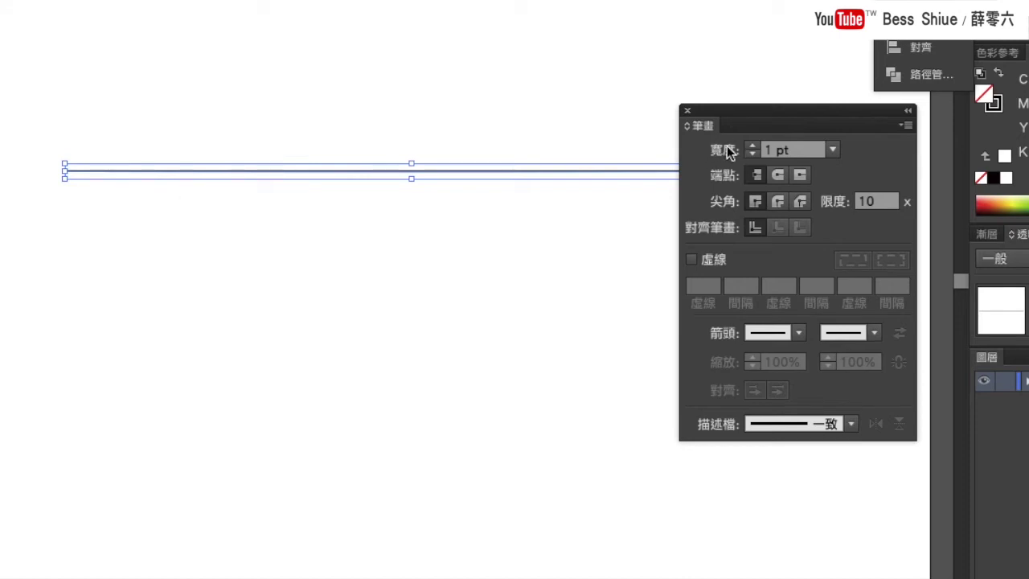
left_click(755, 146)
left_click(752, 152)
left_click(752, 152)
left_click(754, 146)
left_click(750, 155)
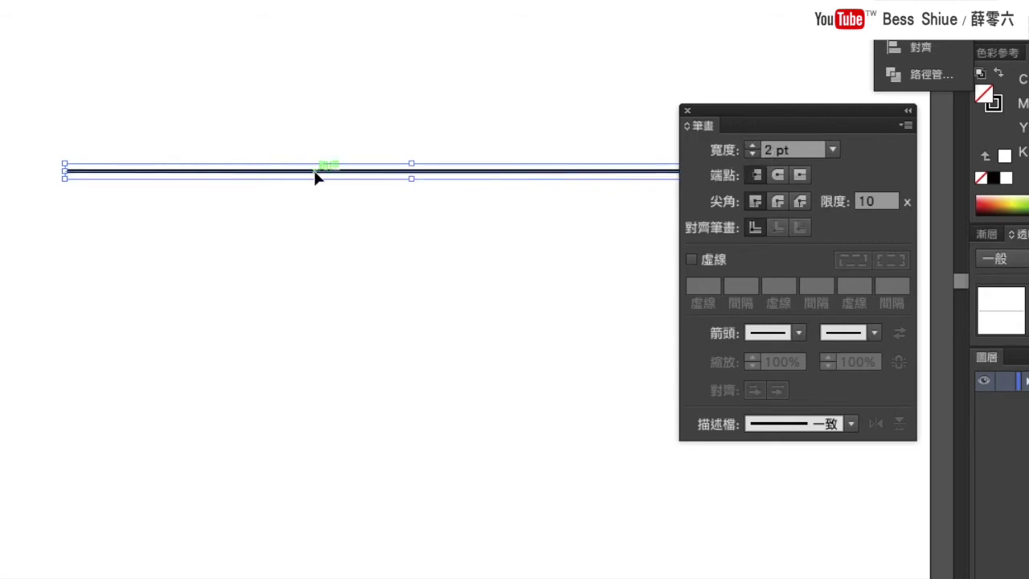
Step: Make the line dashed with 12 pt dashes and drag a copy below it
left_click(691, 260)
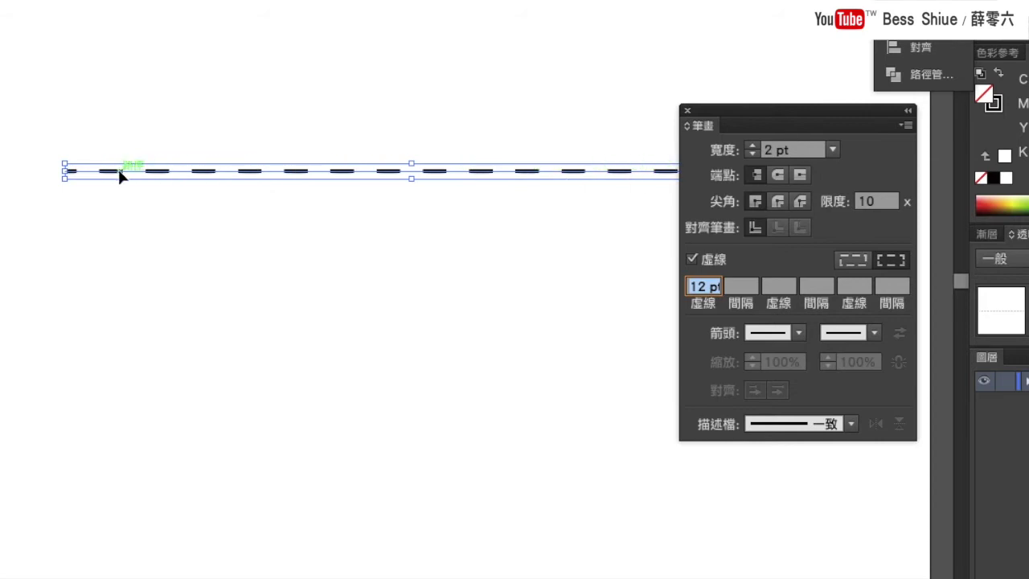
left_click(691, 262)
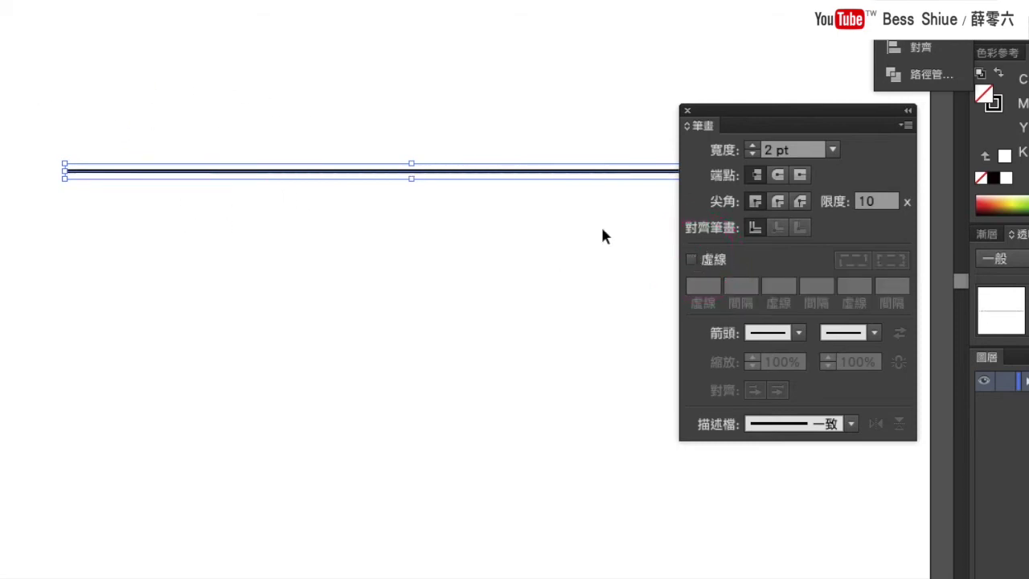
left_click(691, 261)
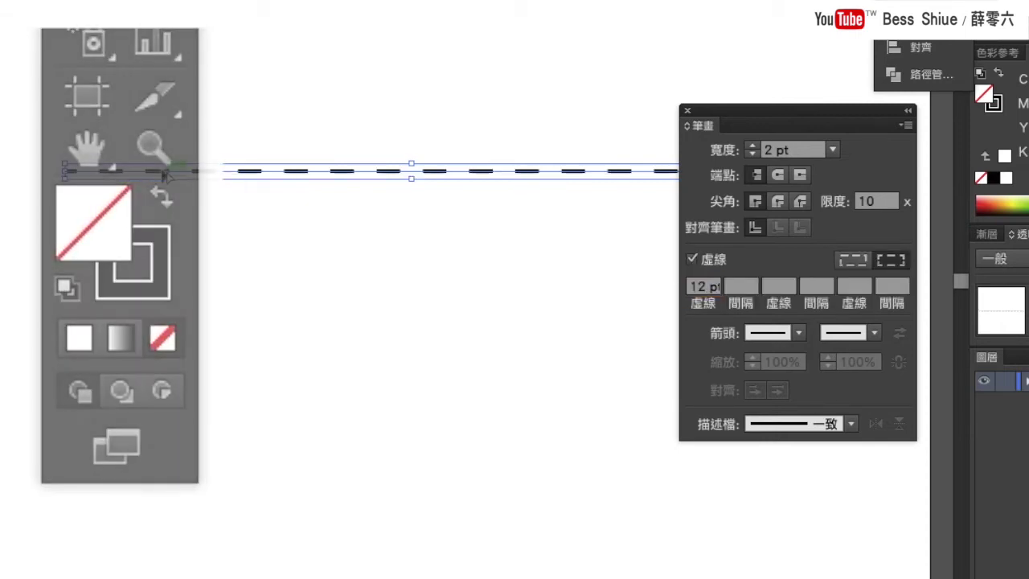
left_click_drag(160, 173, 155, 335)
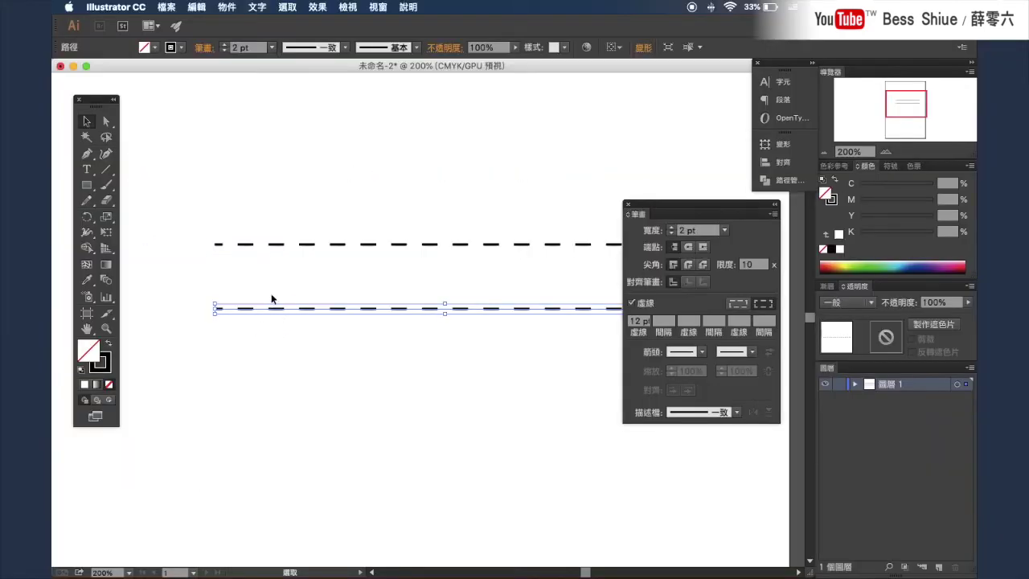
Step: Expand the lower copy's appearance, then expand it with Fill and Stroke into separate dash shapes
left_click(227, 8)
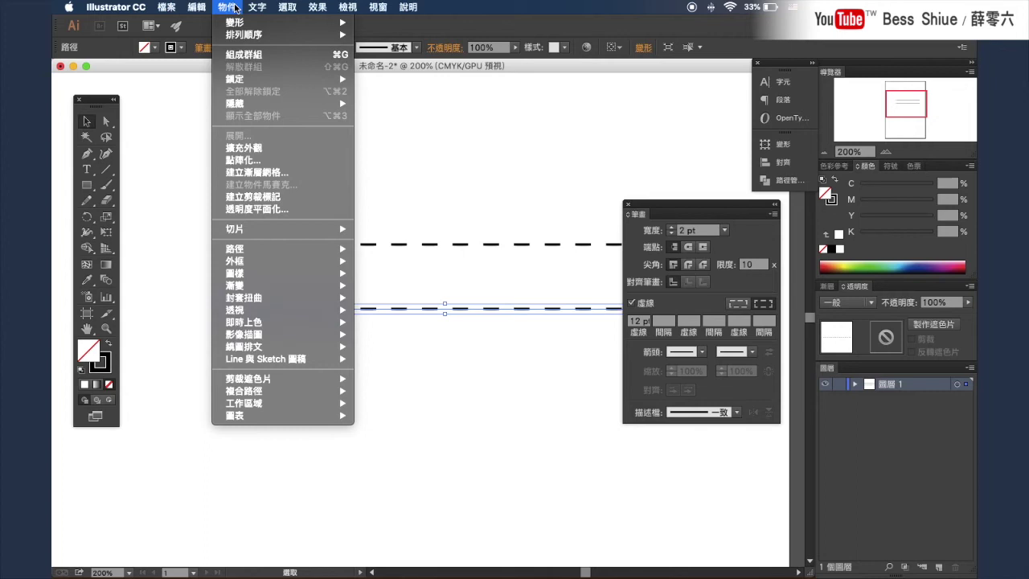
left_click(263, 151)
left_click(226, 7)
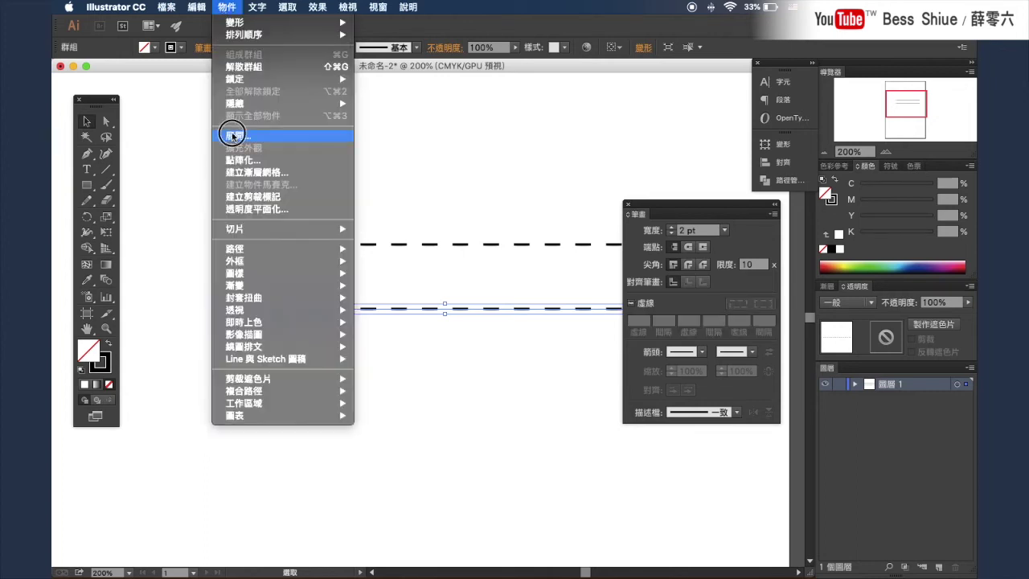
left_click(231, 135)
left_click(539, 367)
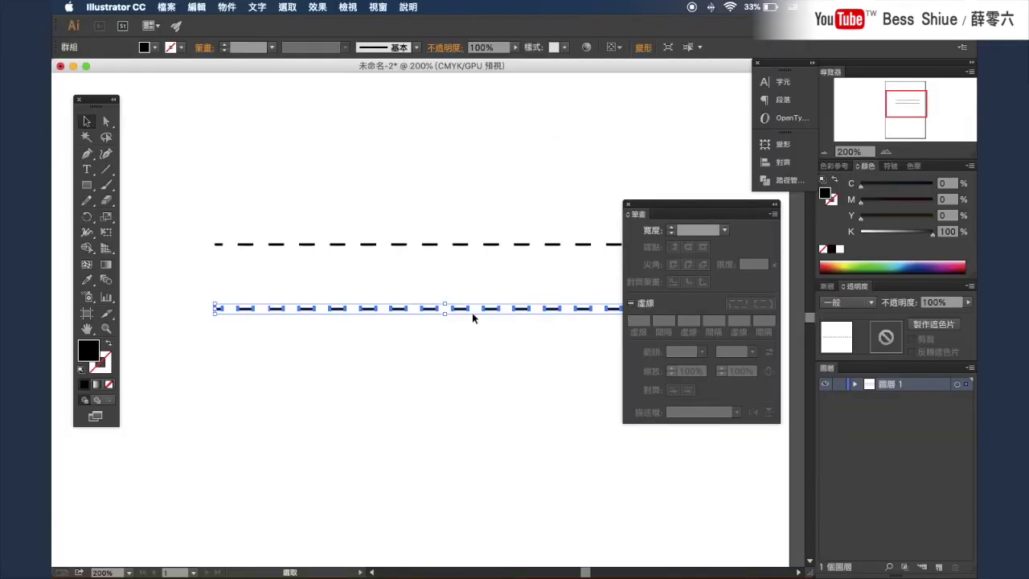
Step: Select the expanded lower dashed copy and delete it
left_click_drag(208, 286, 472, 340)
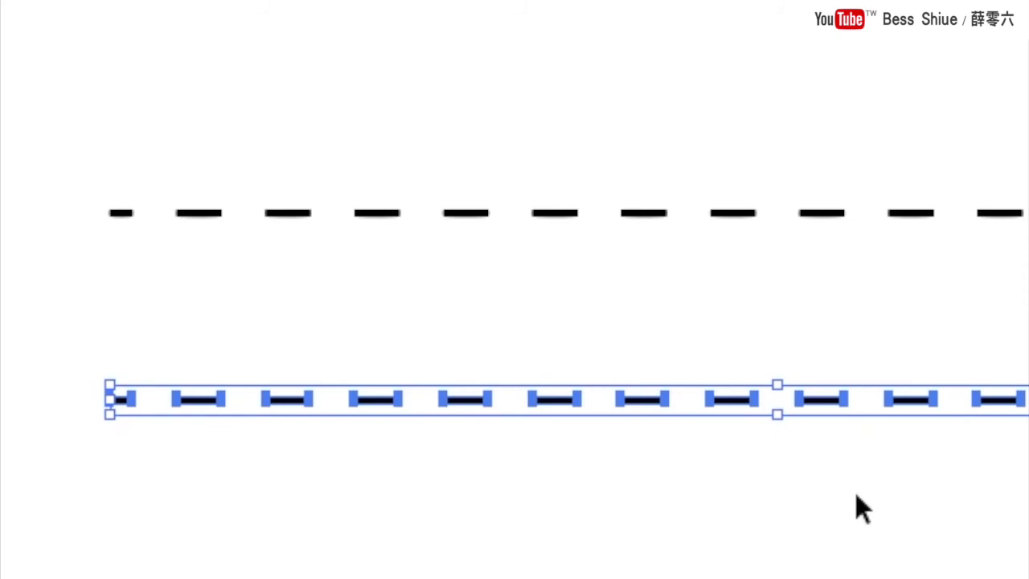
left_click_drag(574, 158, 680, 233)
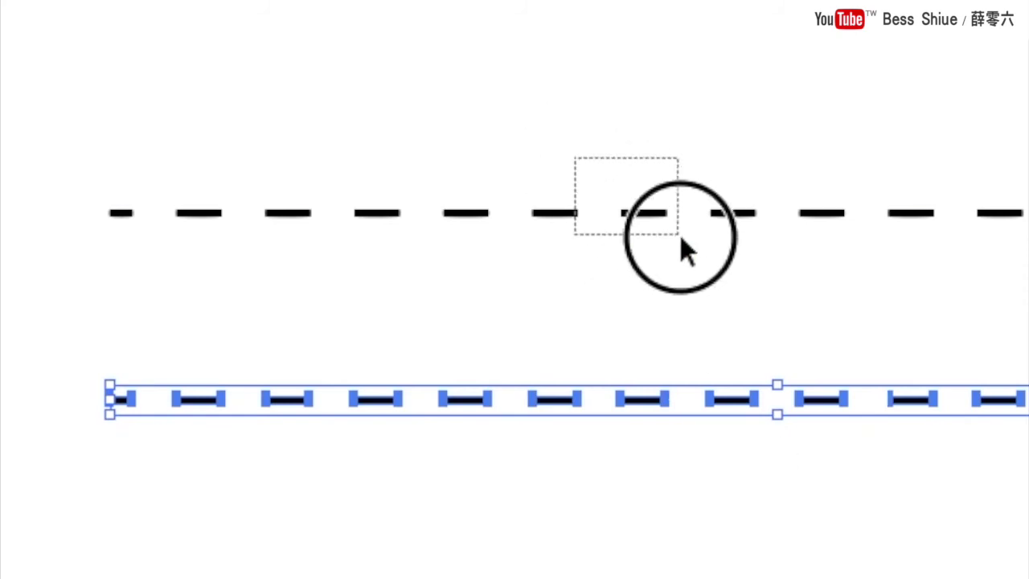
left_click_drag(496, 332, 763, 491)
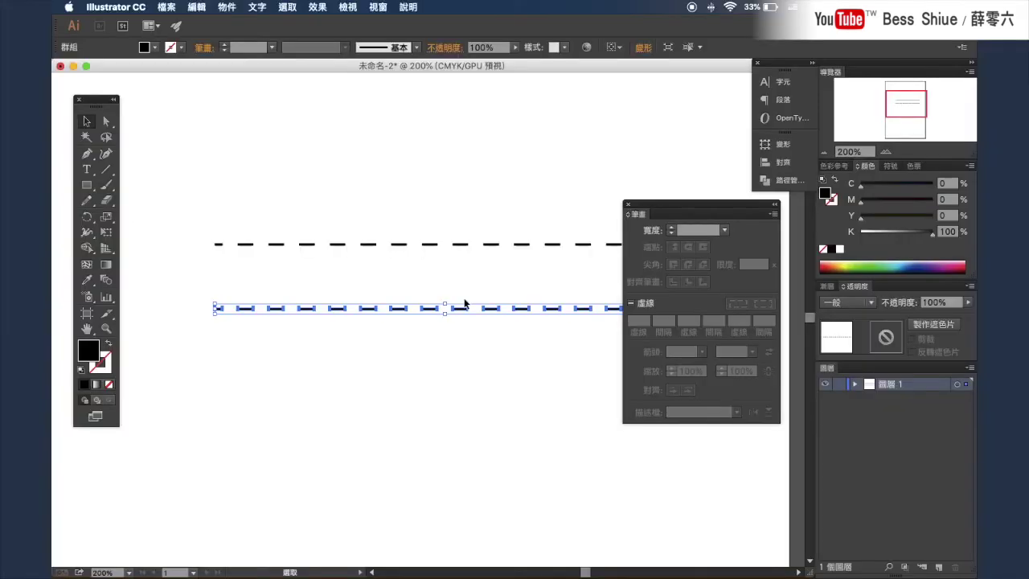
key("Delete")
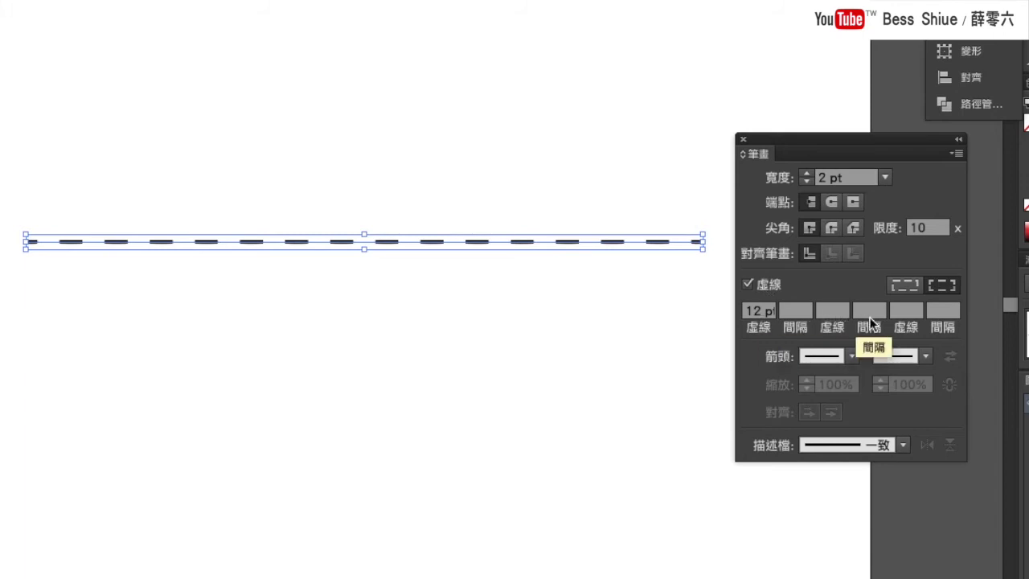
Step: Change the line's first dash length from 12 pt to 20 pt
double_click(747, 312)
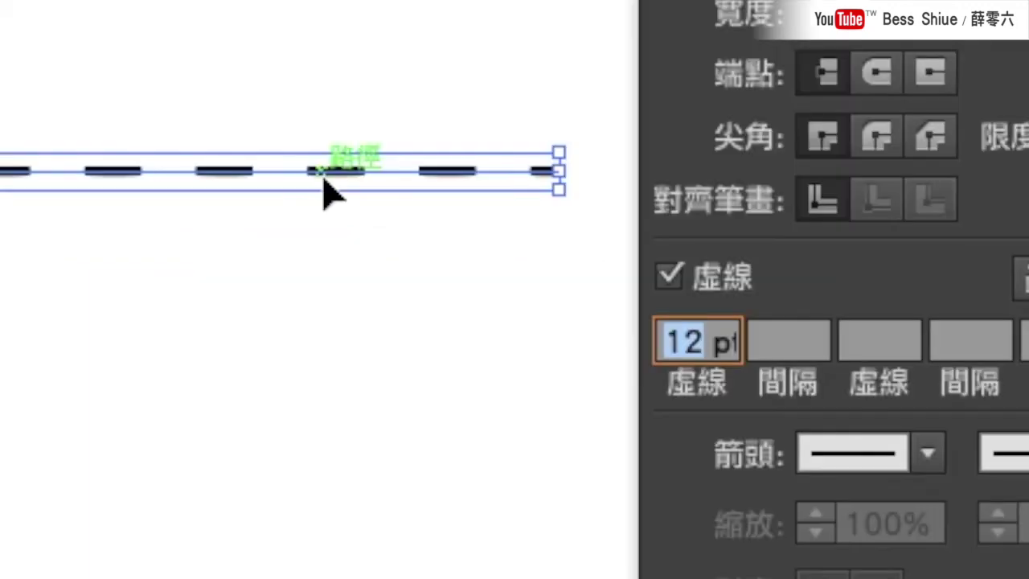
type("2")
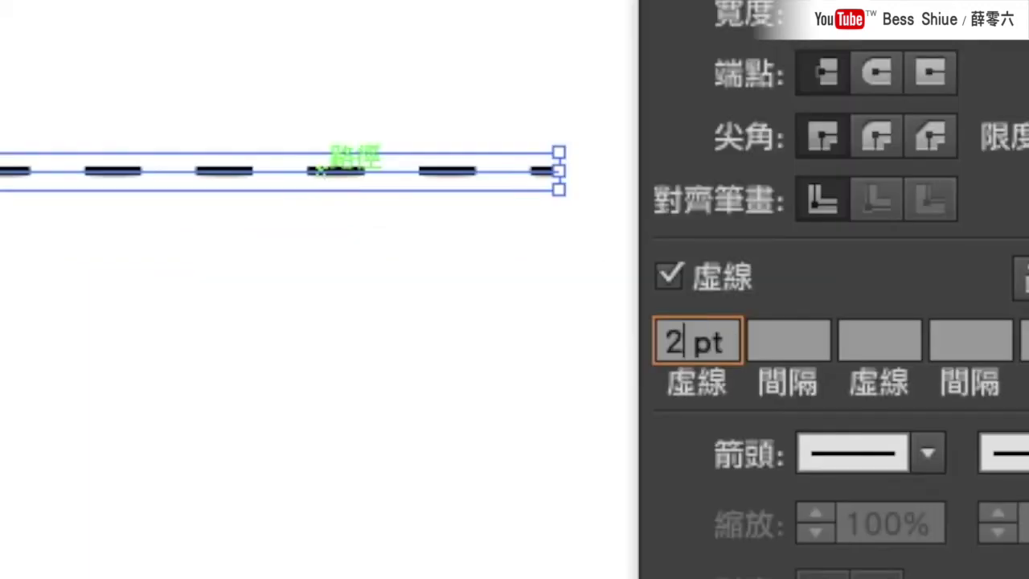
key("Return")
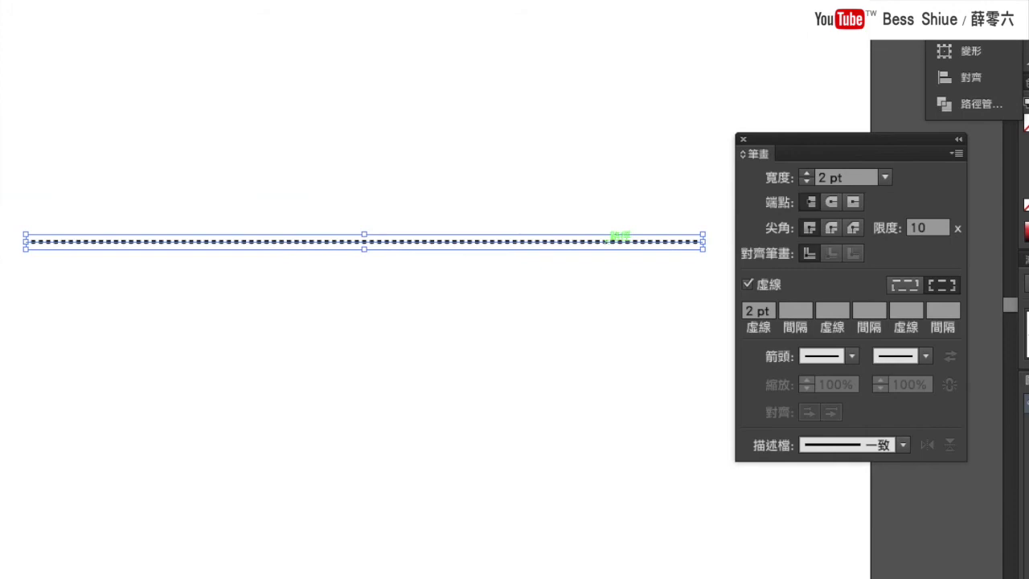
type("0")
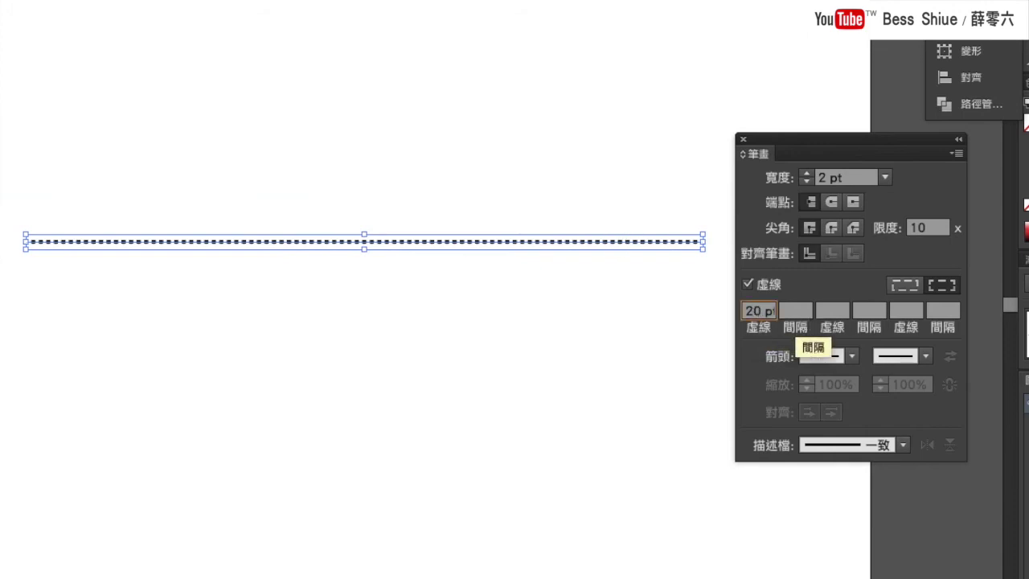
key("Return")
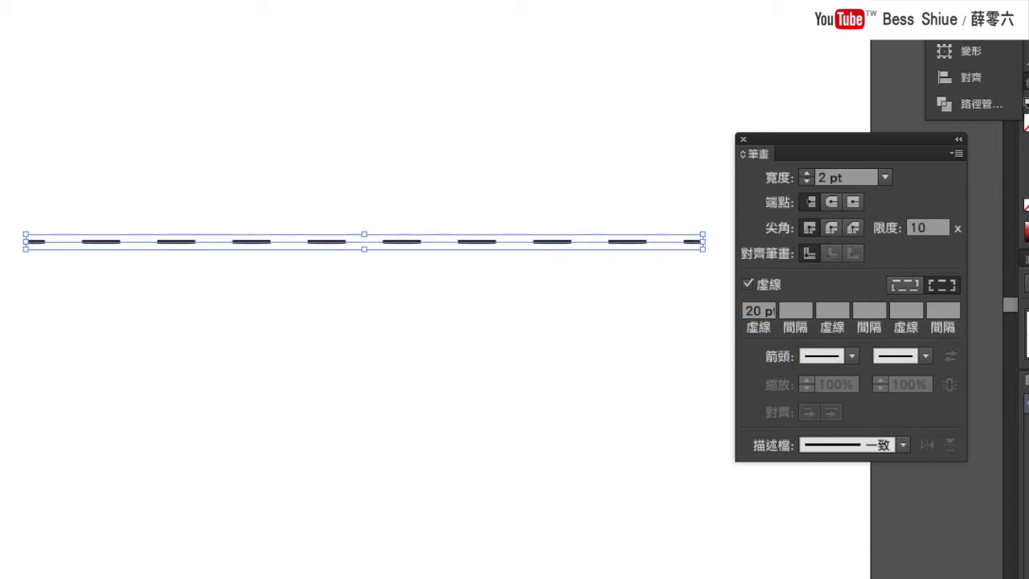
Step: Set the first gap to 5 pt and the second dash to 5 pt
left_click(790, 309)
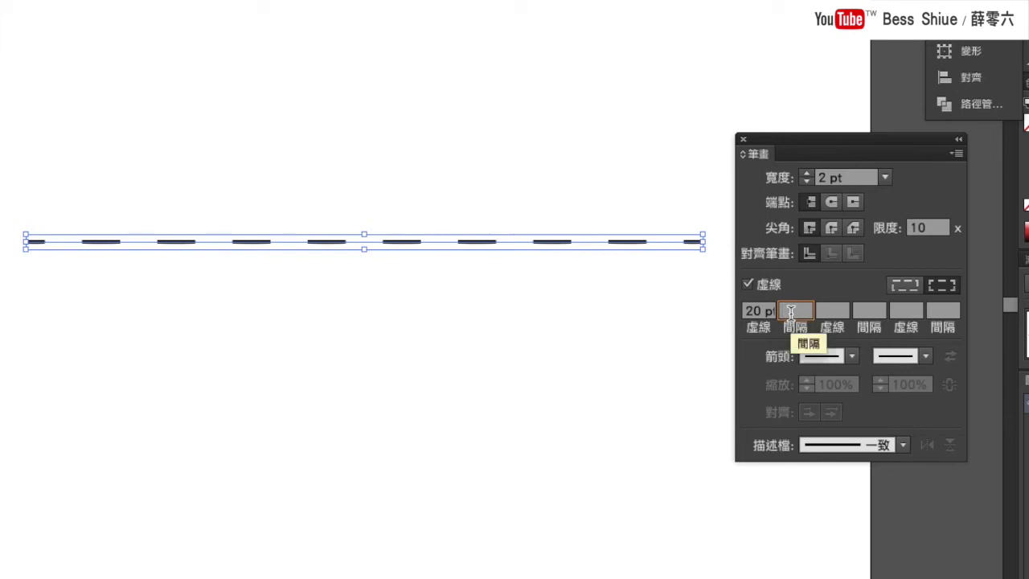
type("5")
key("Return")
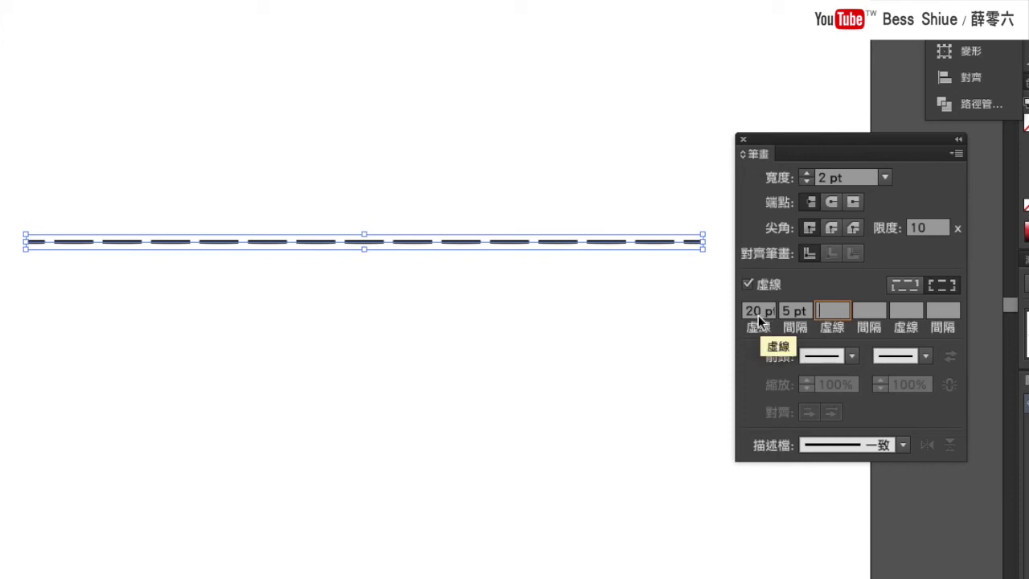
type("5")
key("Return")
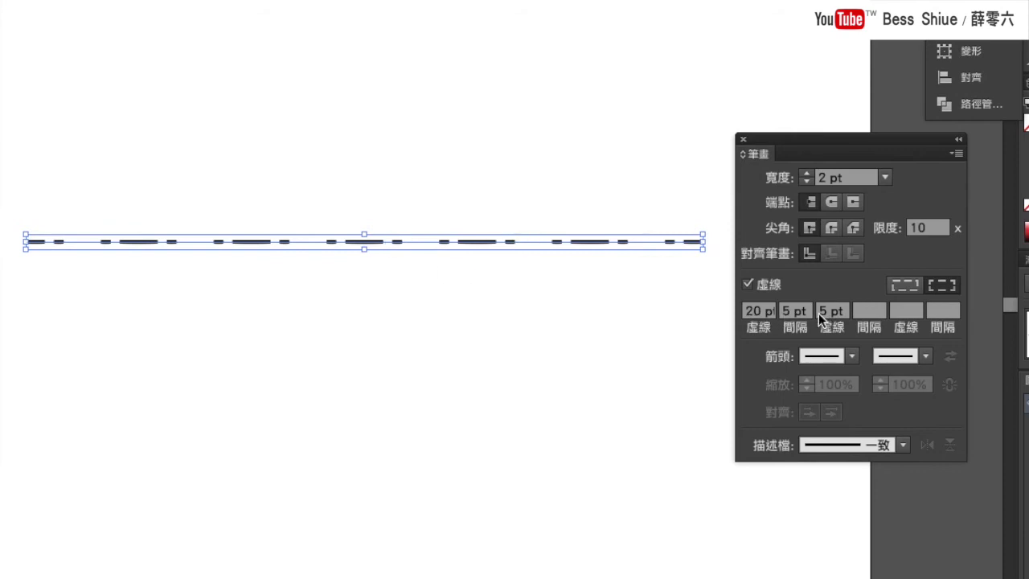
Step: Make the line solid again, then draw a square and a circle to its right below it
left_click(754, 288)
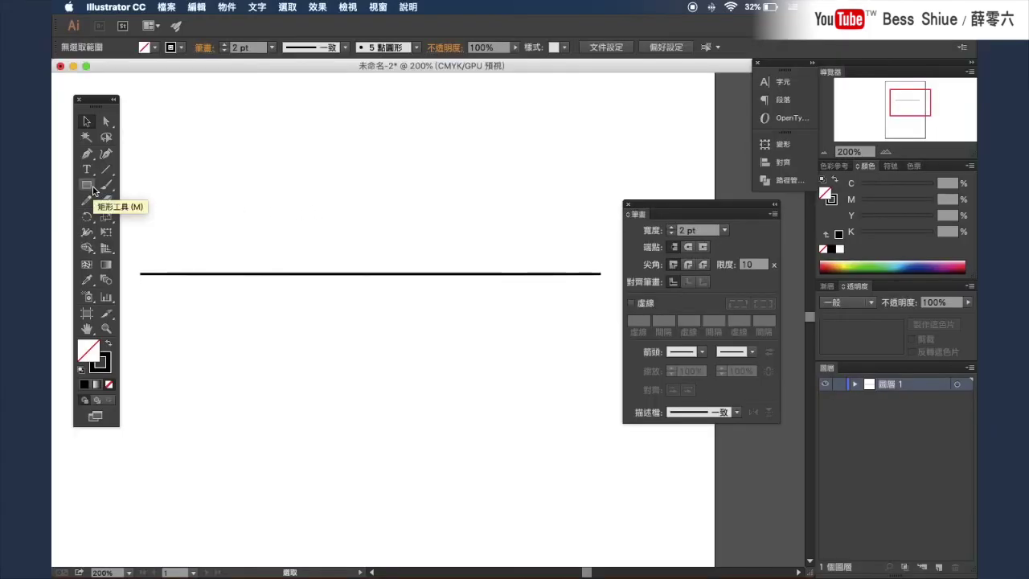
left_click_drag(90, 188, 138, 189)
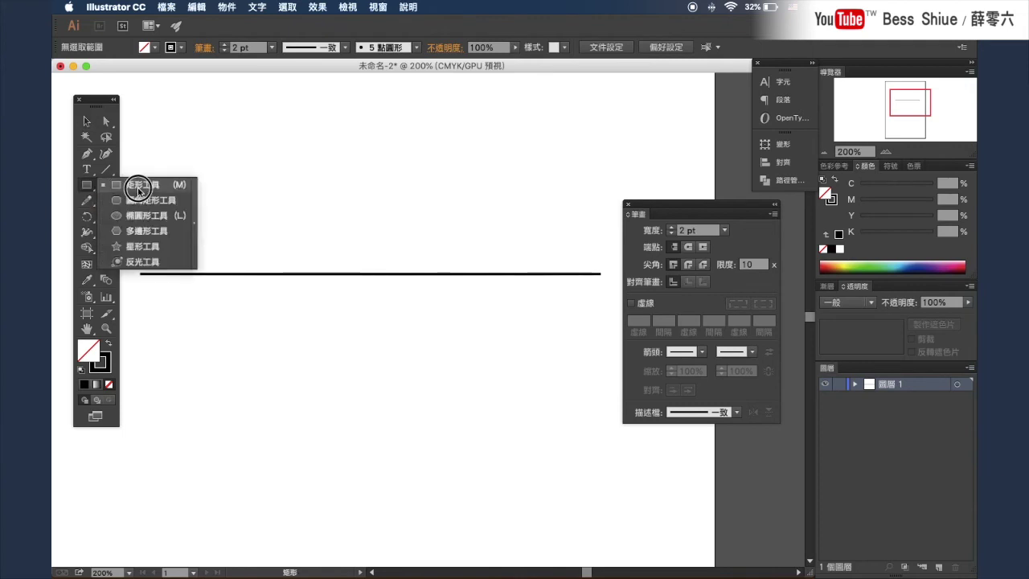
left_click_drag(145, 314, 319, 488)
scroll(356, 361, "down", 3)
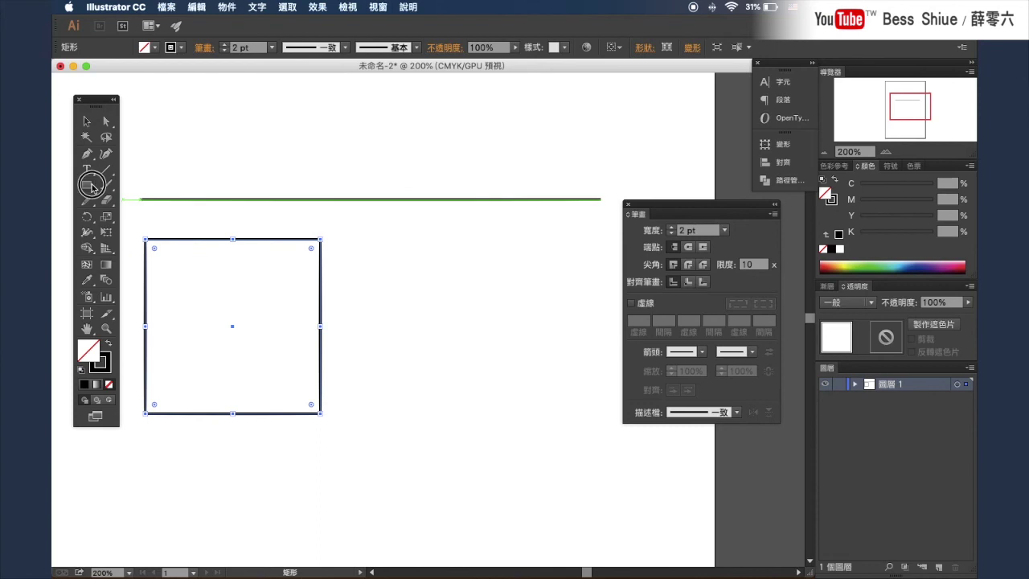
left_click_drag(91, 188, 135, 215)
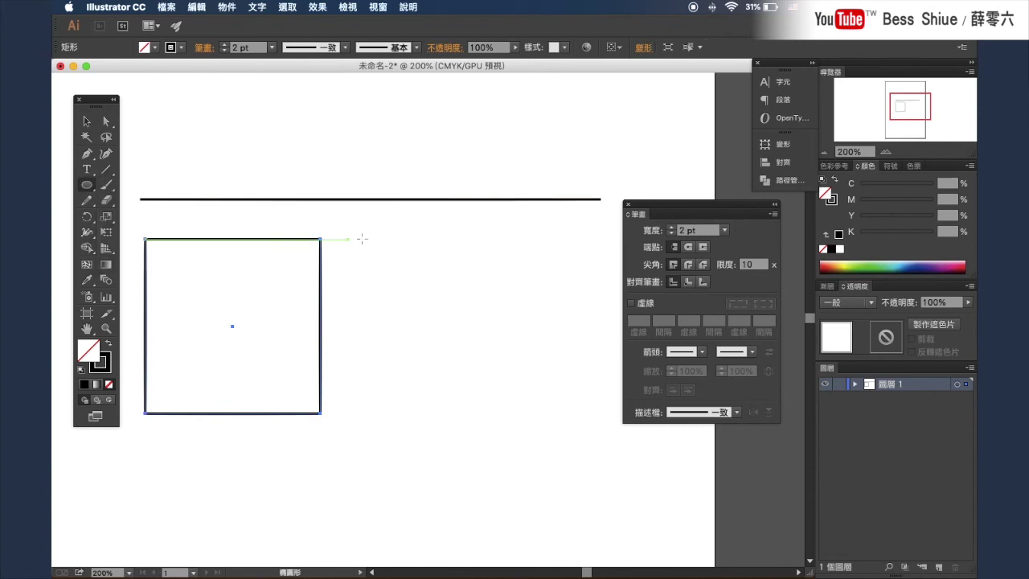
left_click_drag(389, 239, 565, 413)
Step: Select the circle, hide selection edges, and give its outline 20/5/5 pt dashes
key("v")
left_click_drag(264, 222, 340, 281)
left_click_drag(397, 224, 474, 285)
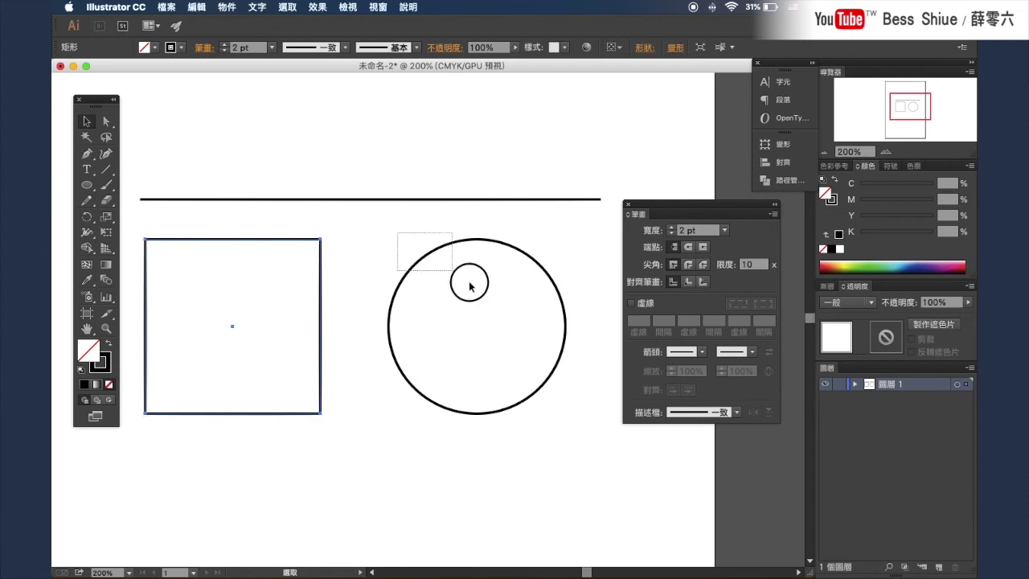
left_click(257, 223)
left_click_drag(256, 222, 482, 332)
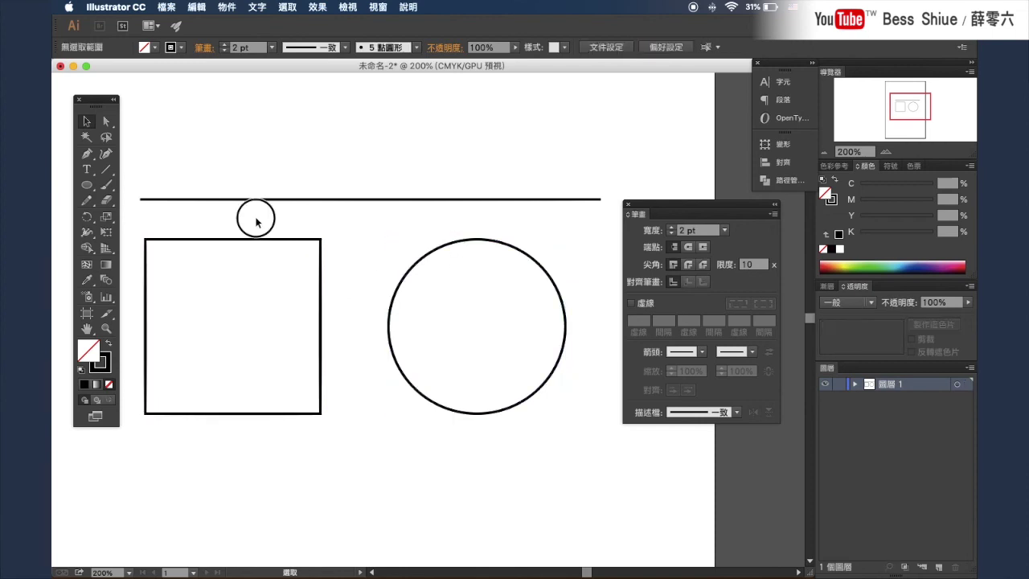
key("ctrl+h")
left_click_drag(430, 234, 521, 299)
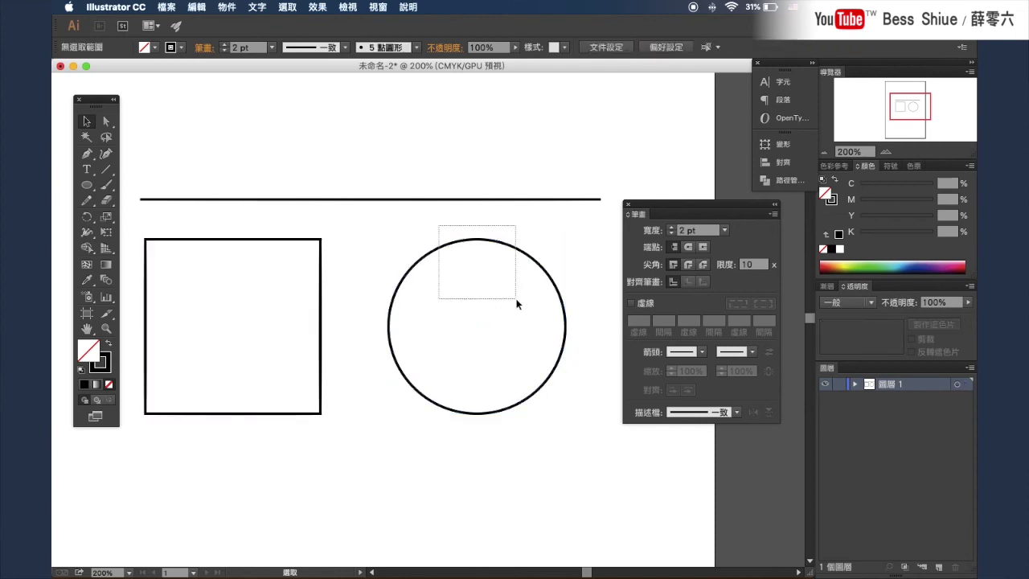
left_click(632, 304)
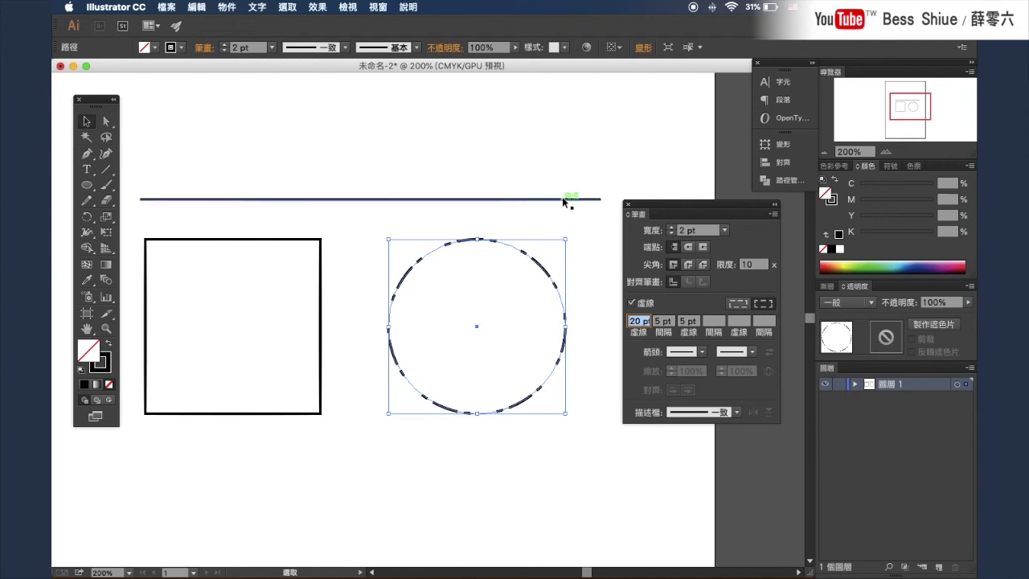
Step: Clear the circle's extra gap and dash values for even 20 pt dashes, and dash the square at 12 pt
left_click(682, 321)
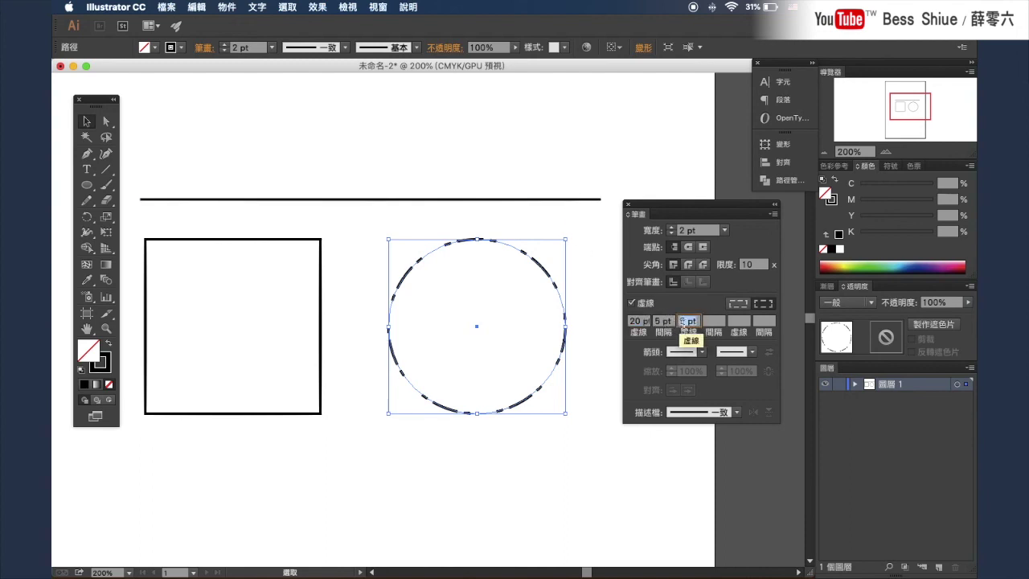
key("BackSpace")
key("shift+Tab")
key("BackSpace")
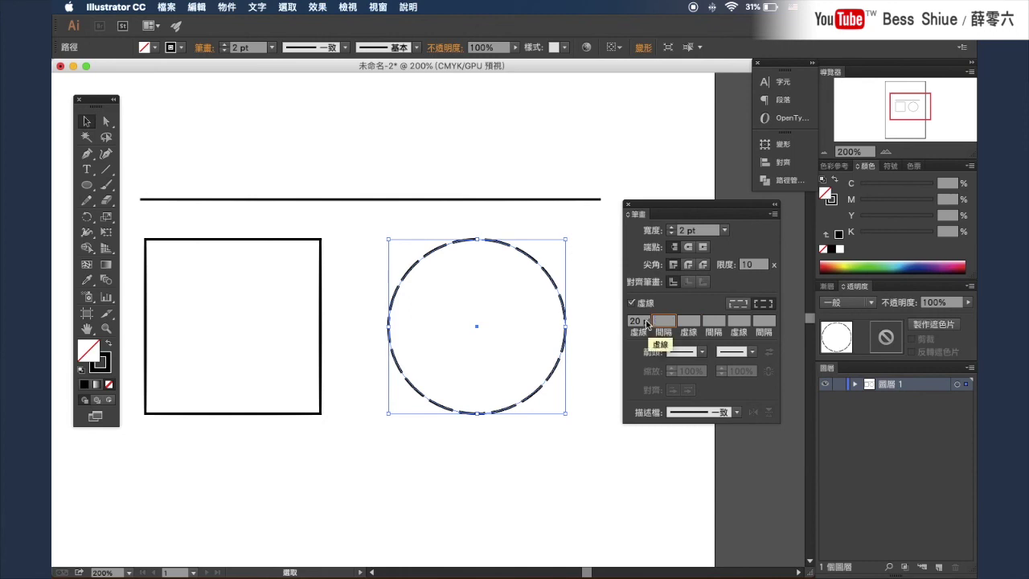
left_click(320, 353)
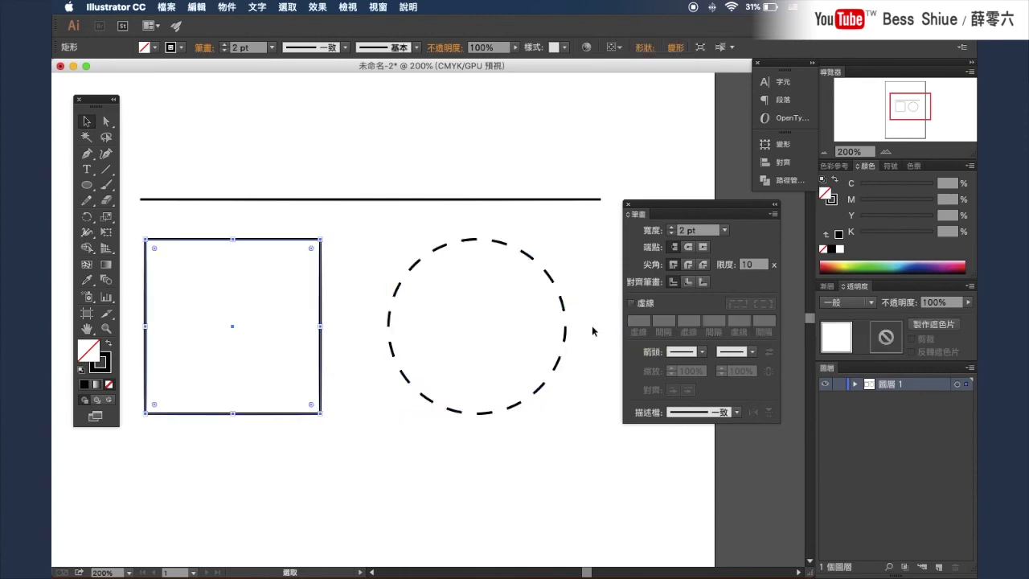
left_click(630, 303)
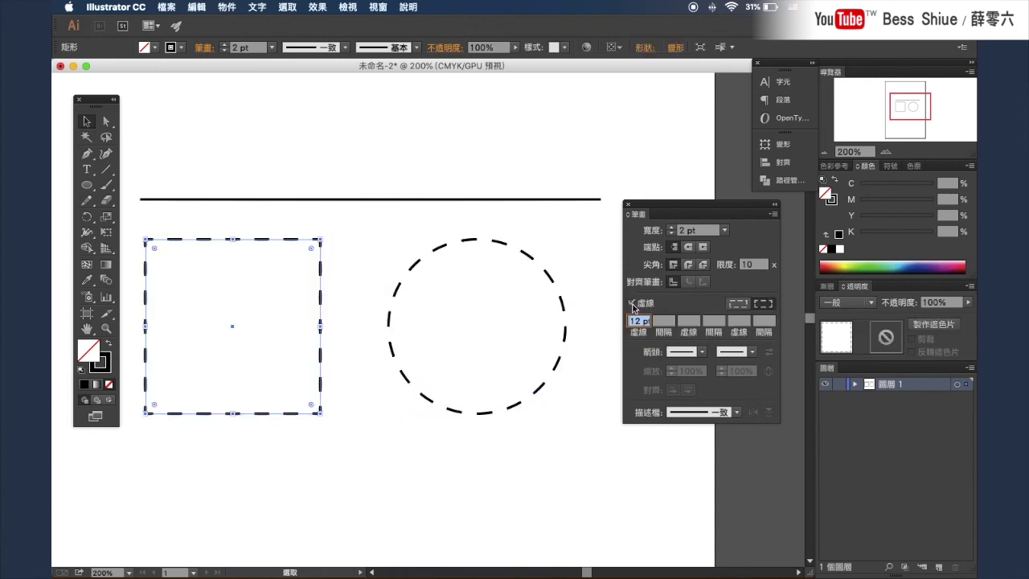
left_click(442, 227)
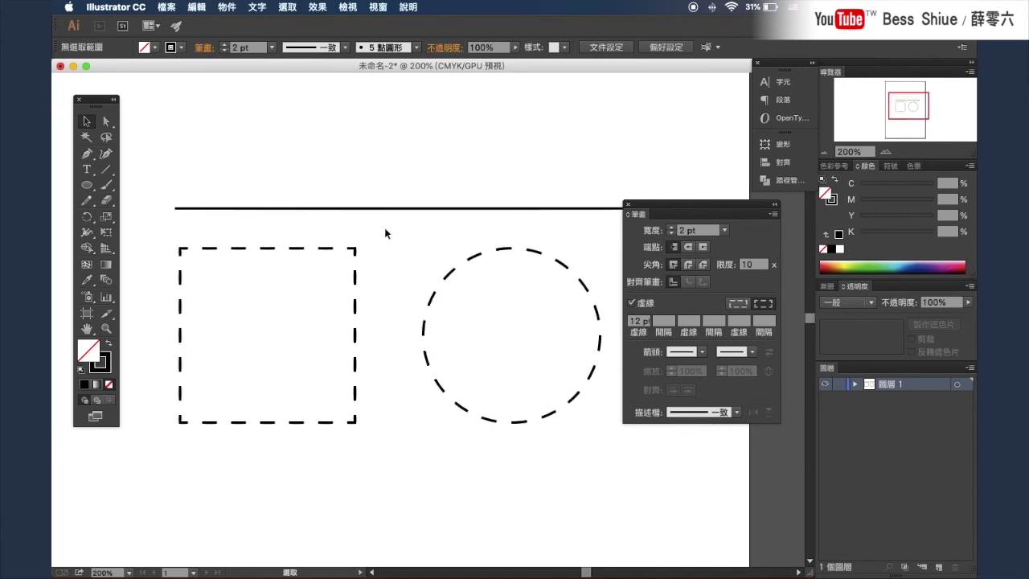